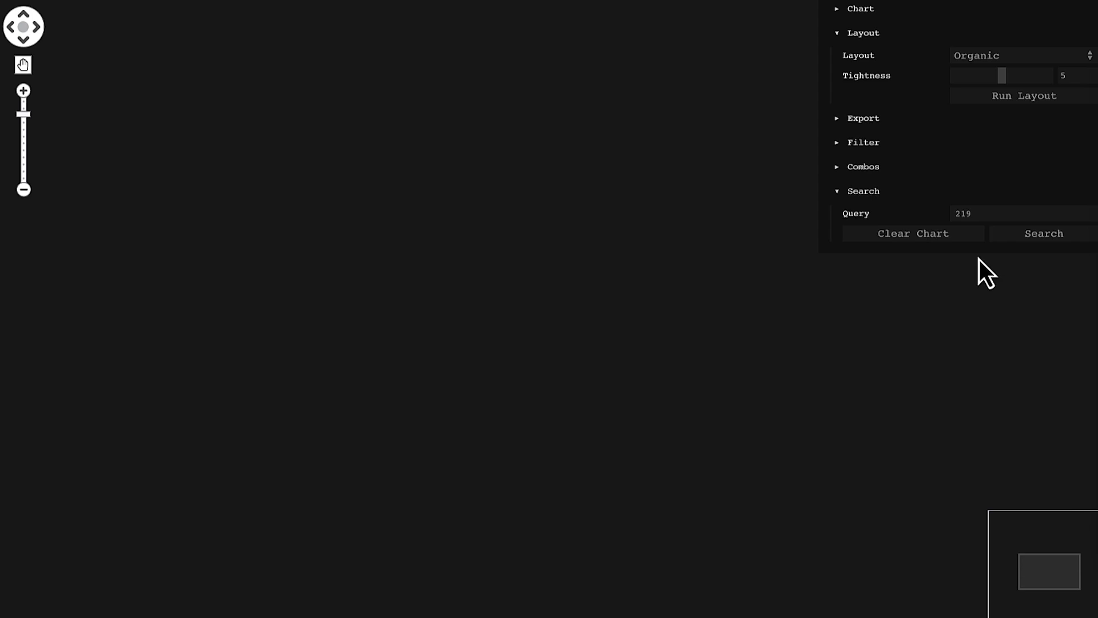
- Load IP addresses matching 219, expand node 75.9.216.251 and re-run the layout
{"action": "left_click", "coordinate": [1011, 240]}
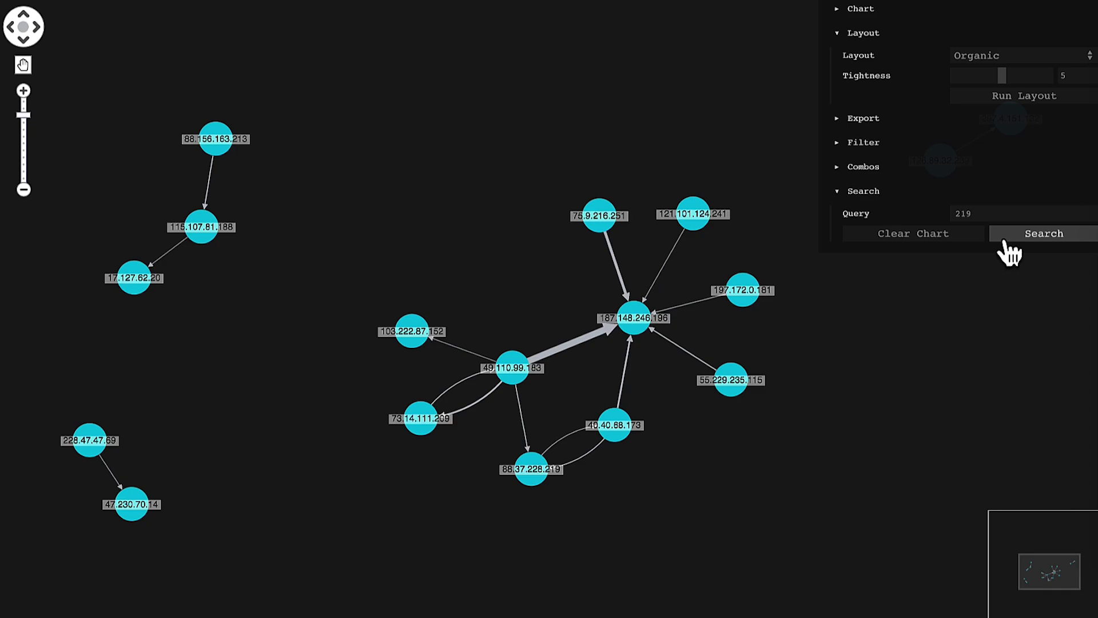
{"action": "double_click", "coordinate": [602, 217]}
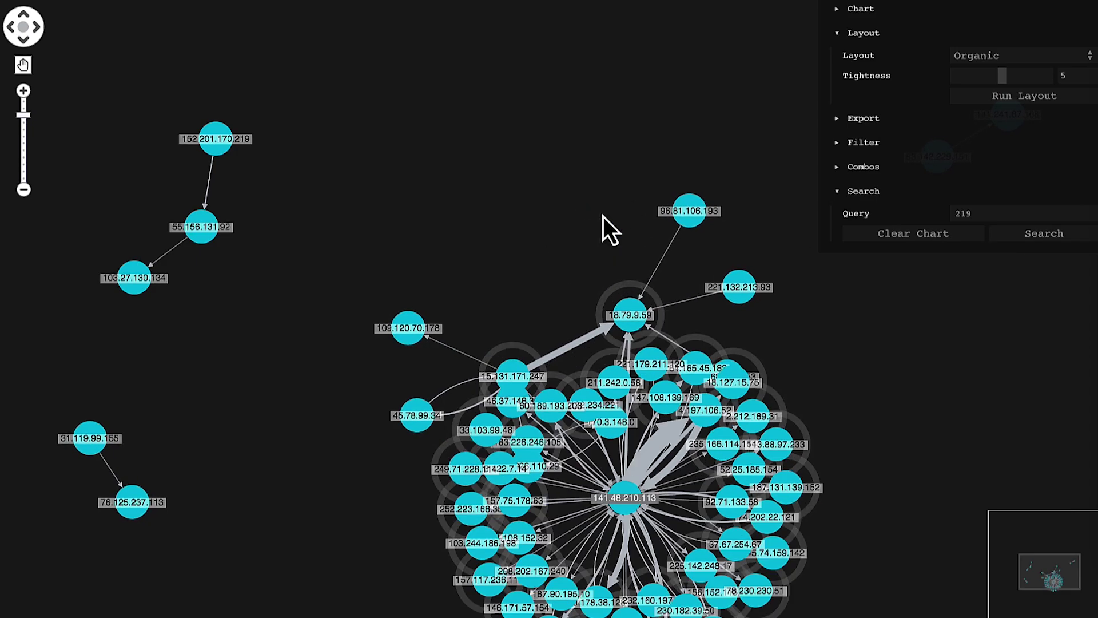
{"action": "left_click", "coordinate": [1054, 110]}
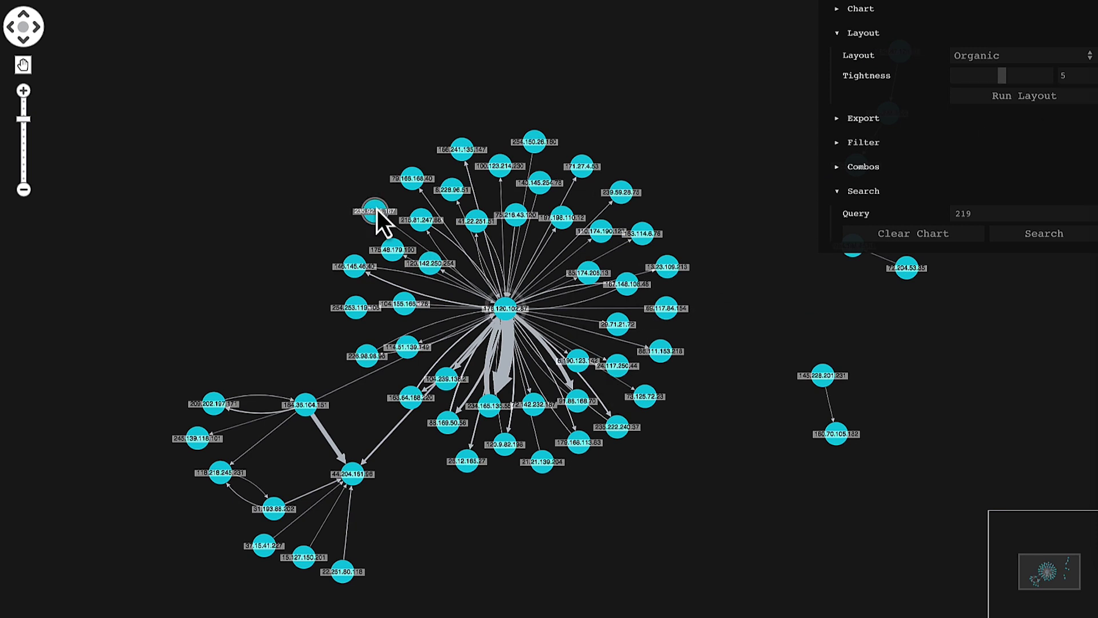
- Expand a node in the large cluster and re-lay out the graph into two clusters
{"action": "left_click", "coordinate": [422, 222]}
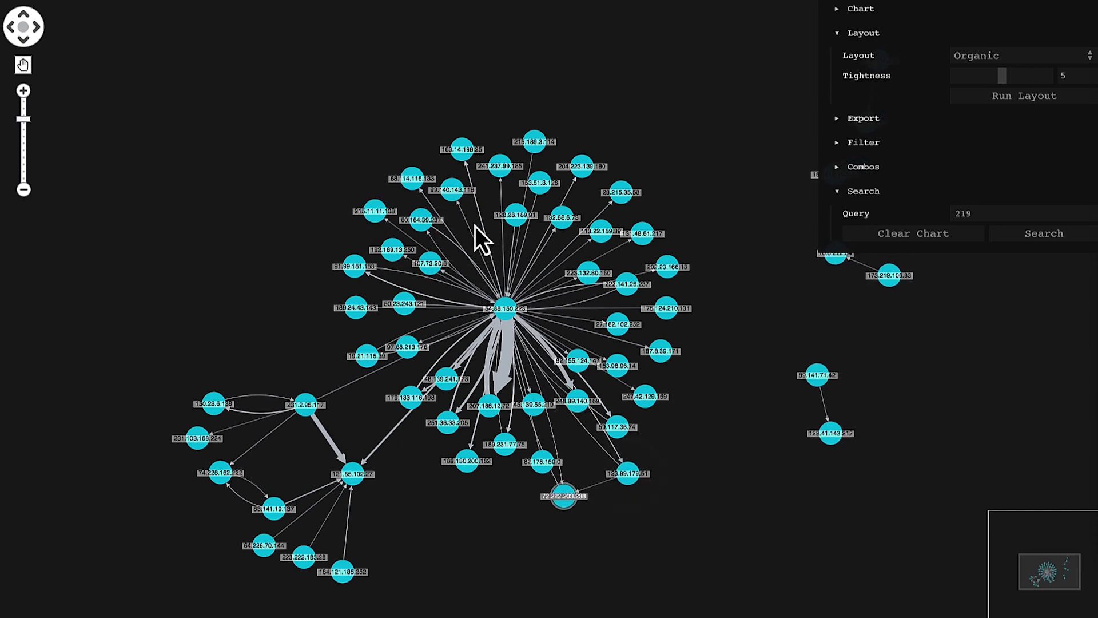
{"action": "double_click", "coordinate": [630, 473]}
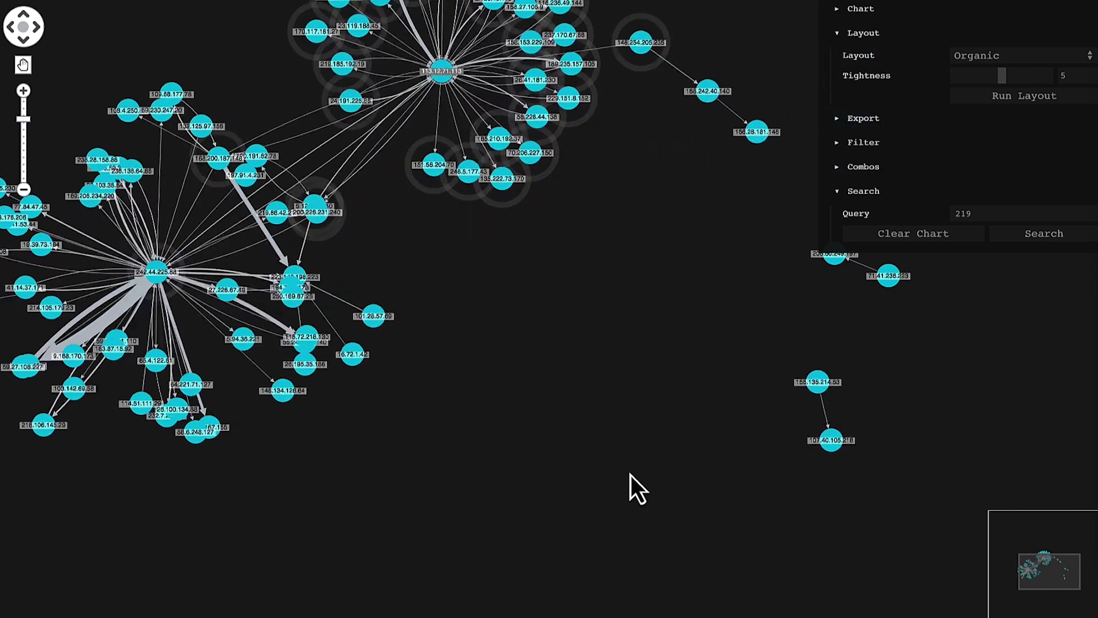
{"action": "left_click", "coordinate": [996, 102]}
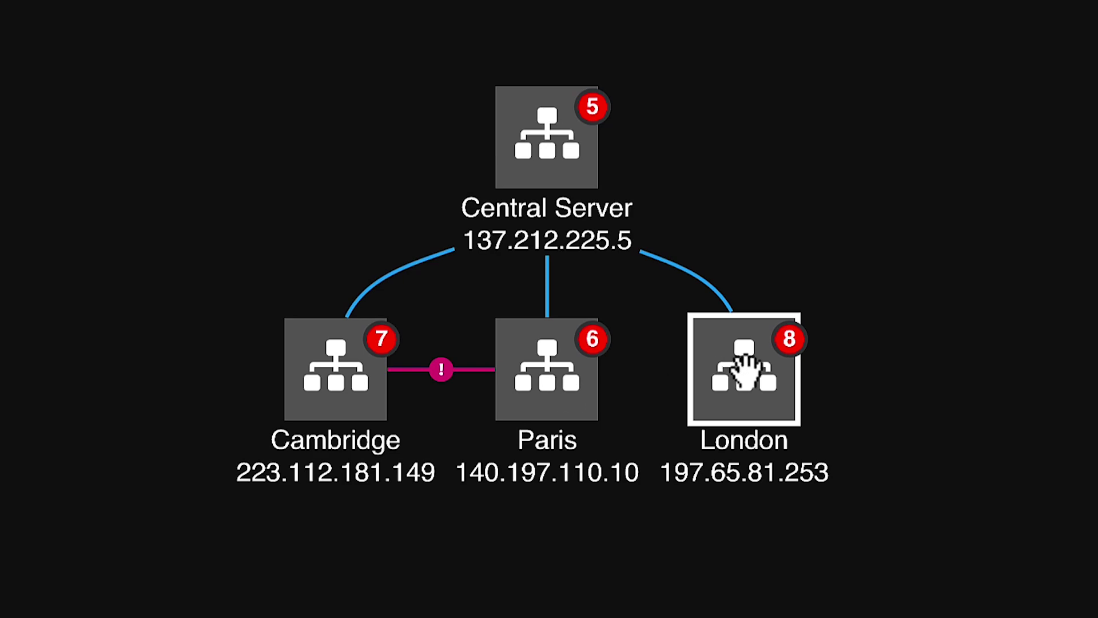
{"action": "left_click", "coordinate": [745, 373]}
- Expand Paris, Cambridge and Central Server into their two subnets each
{"action": "left_click", "coordinate": [500, 393]}
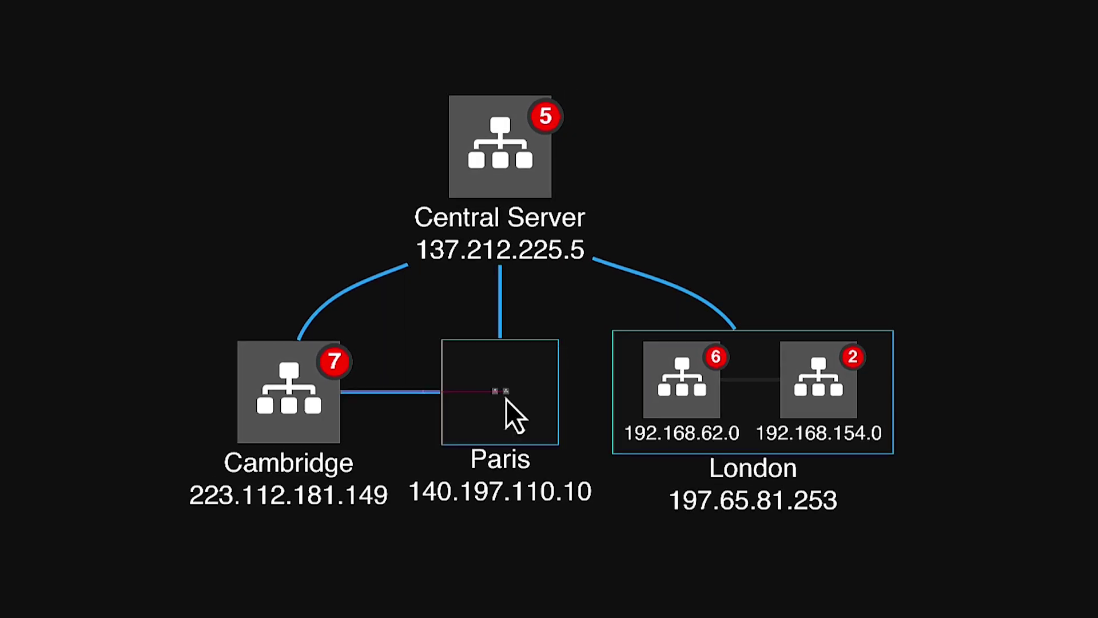
{"action": "left_click", "coordinate": [249, 395]}
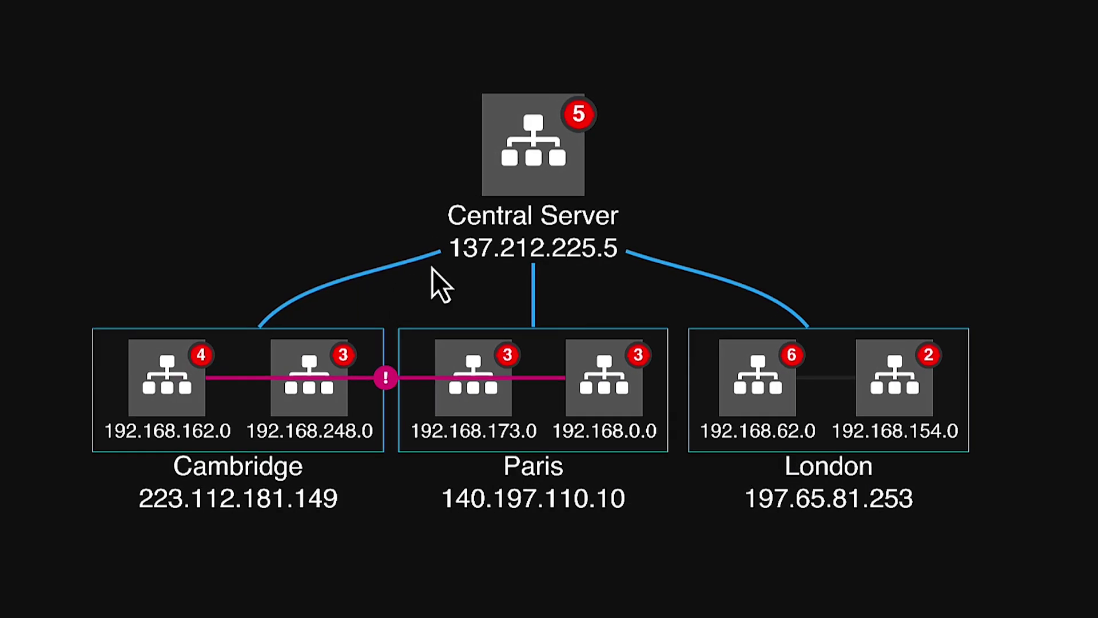
{"action": "left_click", "coordinate": [536, 184]}
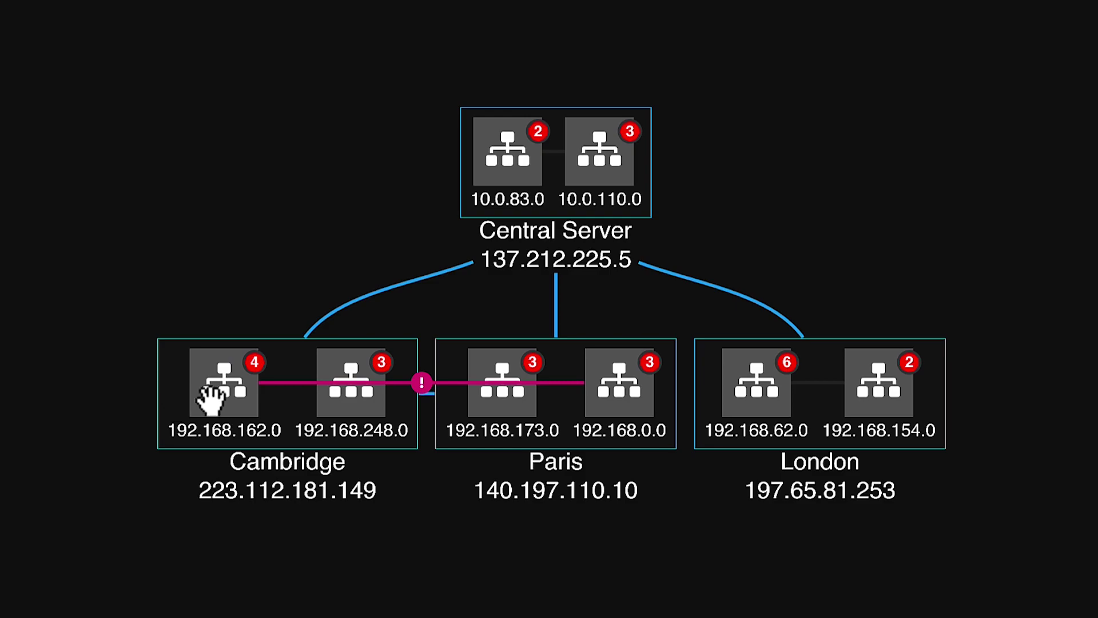
- Expand subnets 192.168.162.0, 192.168.248.0, 192.168.173.0, 192.168.0.0 and 192.168.62.0 into their devices
{"action": "left_click", "coordinate": [215, 392]}
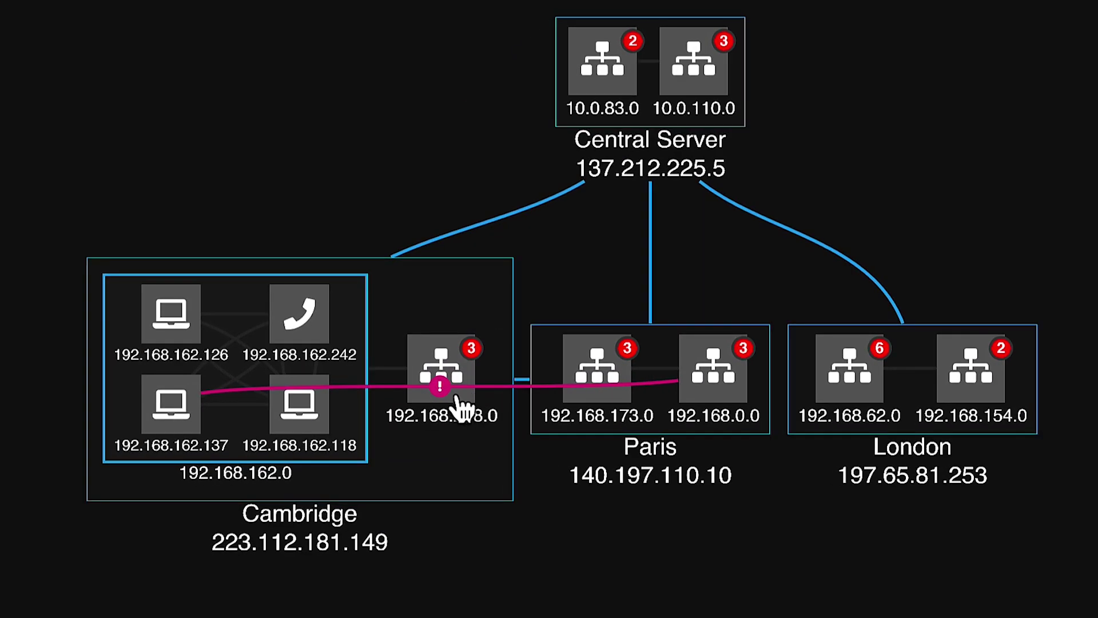
{"action": "left_click", "coordinate": [442, 373]}
{"action": "left_click", "coordinate": [659, 365]}
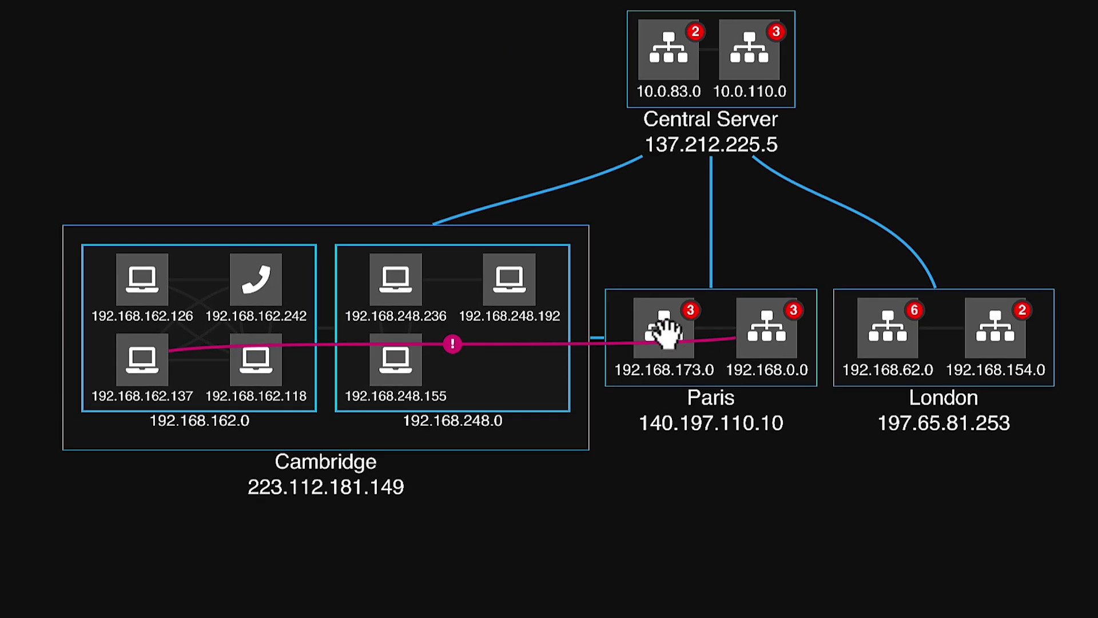
{"action": "left_click", "coordinate": [810, 328]}
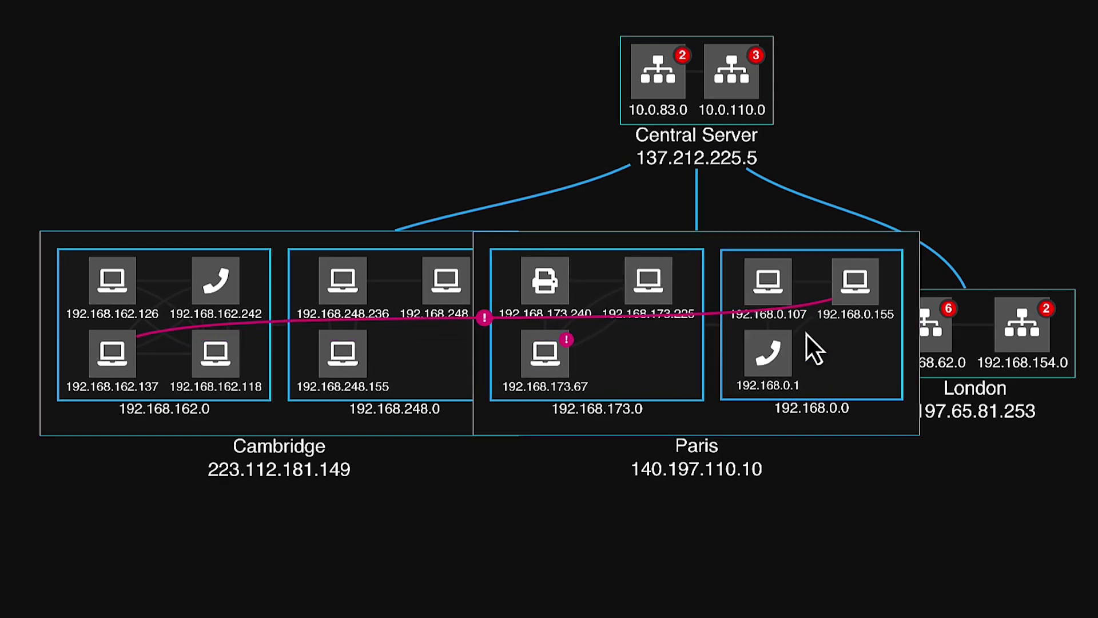
{"action": "left_click", "coordinate": [930, 332]}
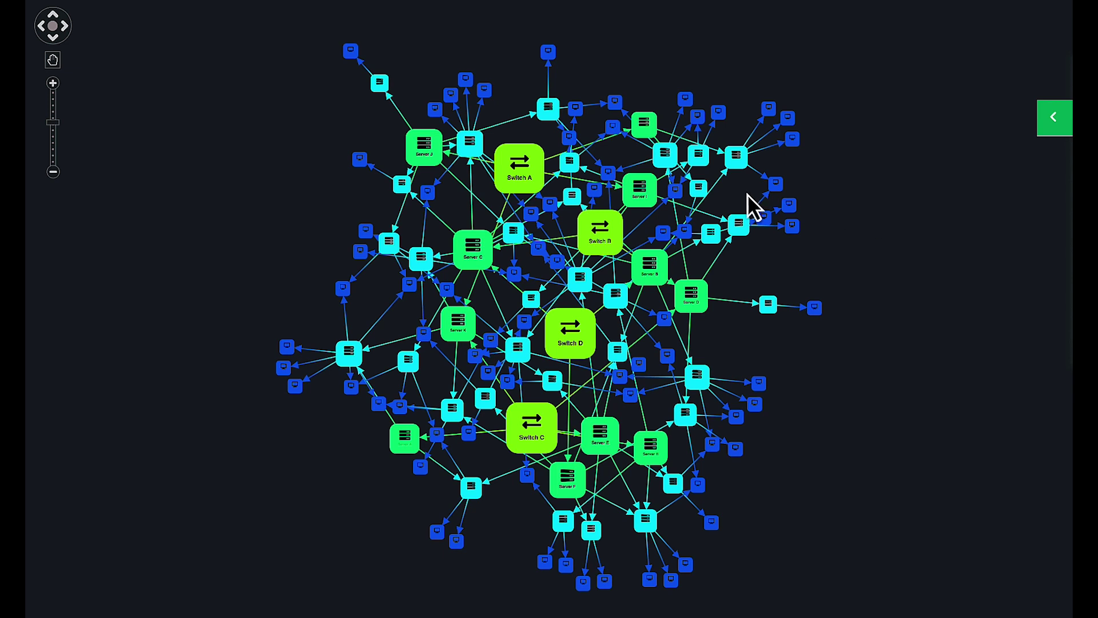
- Lay out Server C's connections as a tree
{"action": "left_click", "coordinate": [473, 249]}
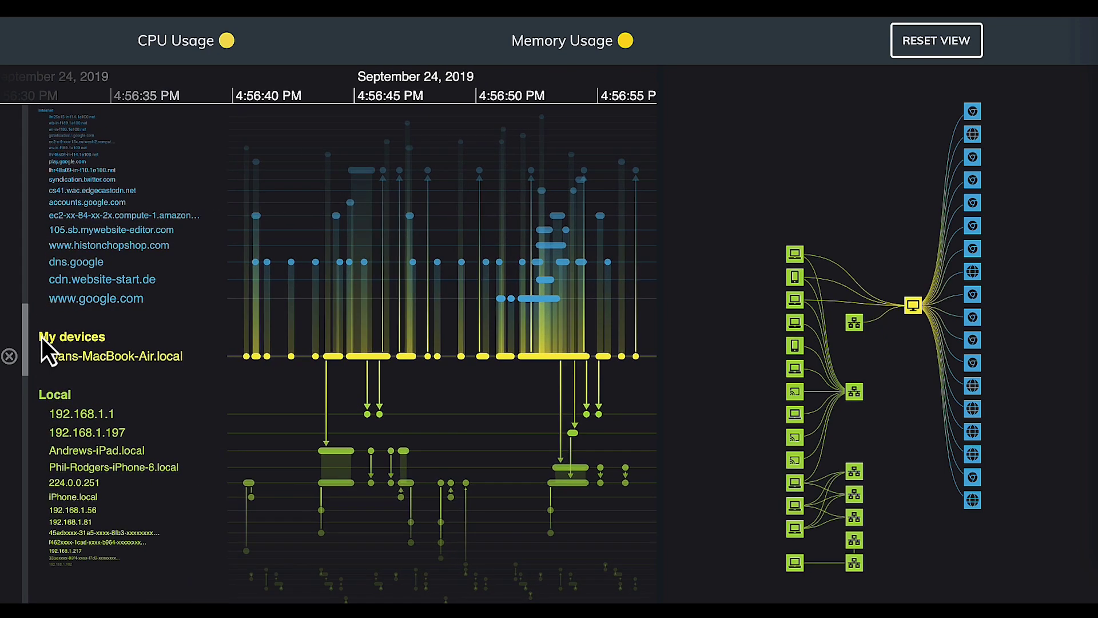
{"action": "scroll", "coordinate": [58, 341], "scroll_direction": "up", "scroll_amount": 3}
{"action": "scroll", "coordinate": [58, 341], "scroll_direction": "down", "scroll_amount": 3}
{"action": "scroll", "coordinate": [58, 341], "scroll_direction": "down", "scroll_amount": 3}
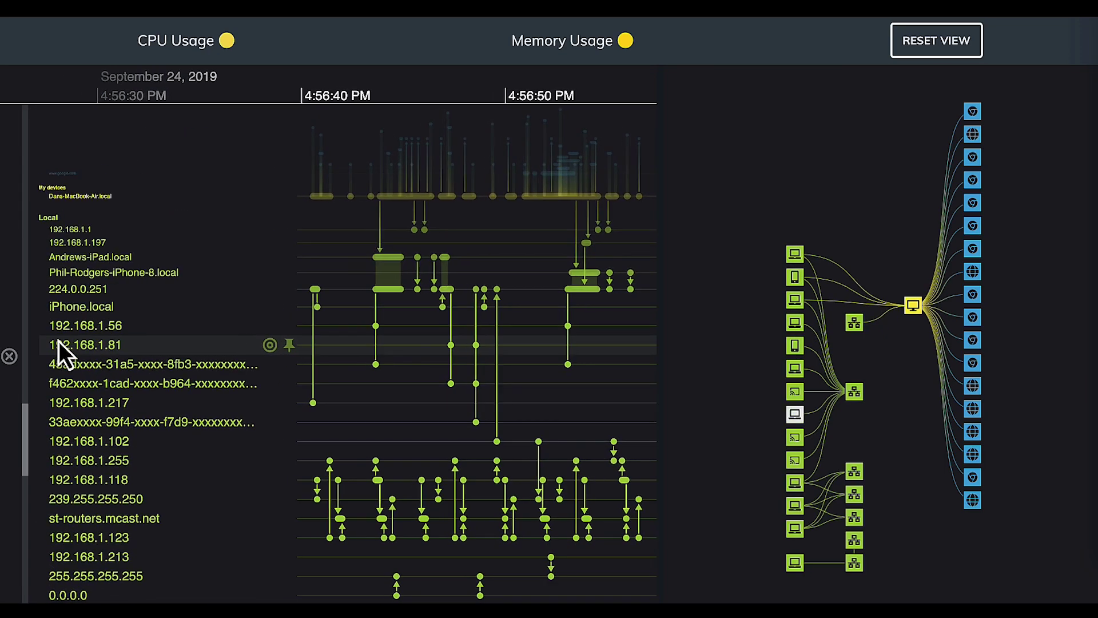
- Collapse Local hosts into grouped rows and focus the timeline on the MacBook device
{"action": "left_click", "coordinate": [8, 360]}
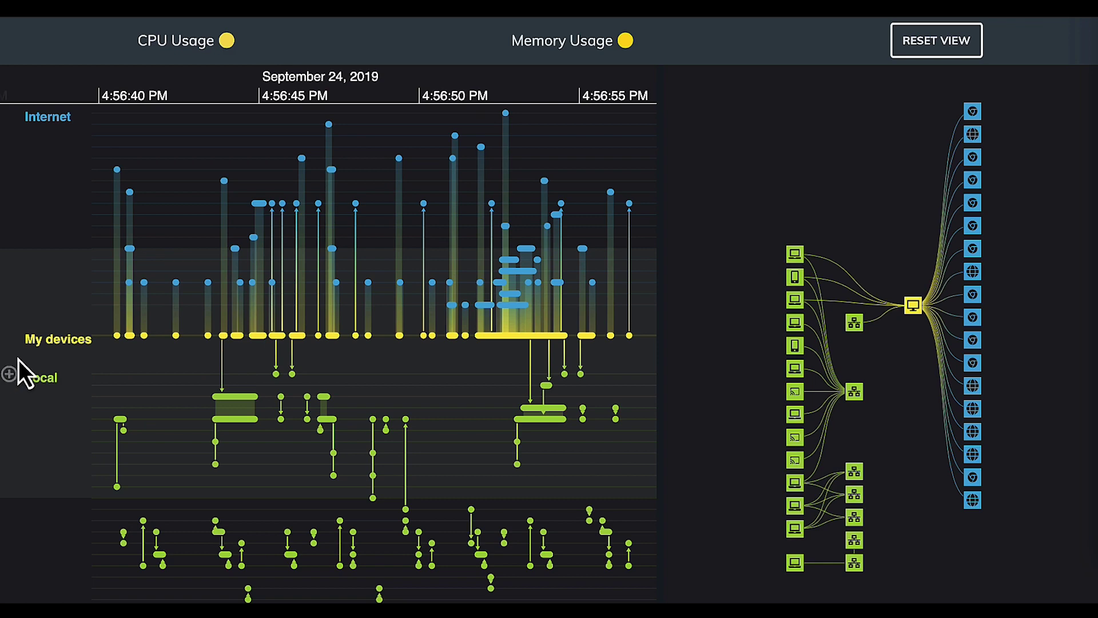
{"action": "scroll", "coordinate": [270, 314], "scroll_direction": "up", "scroll_amount": 3}
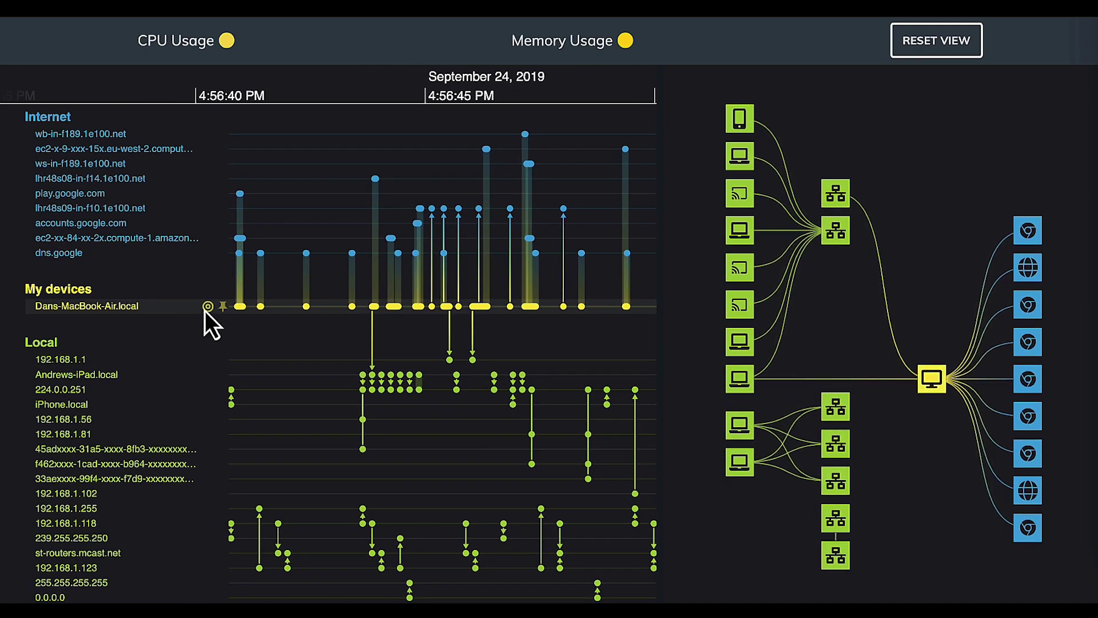
{"action": "left_click", "coordinate": [206, 306]}
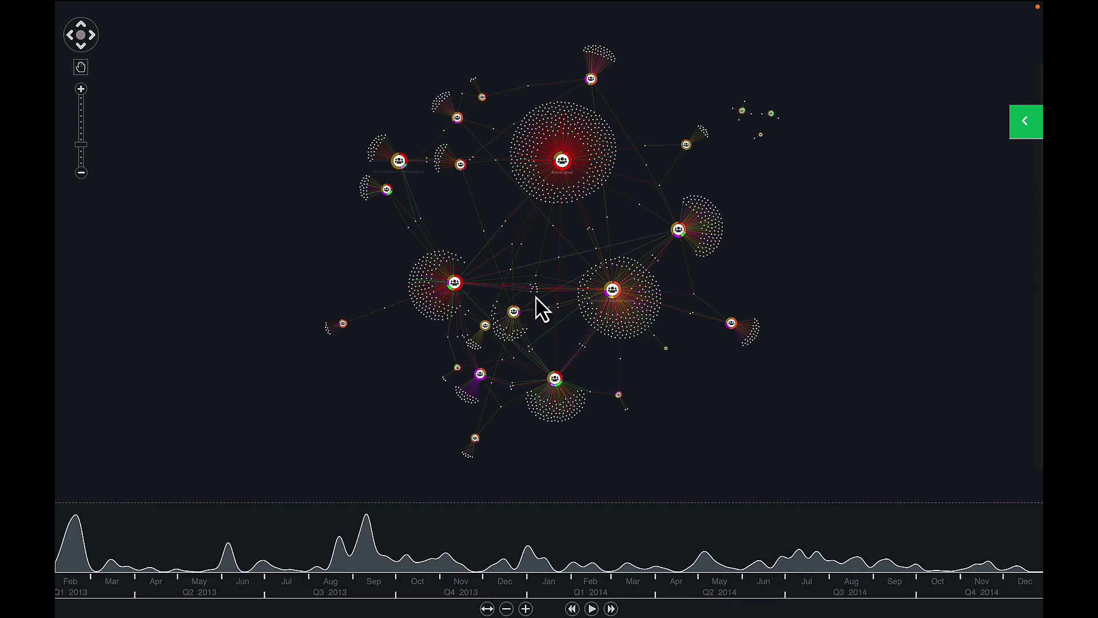
{"action": "scroll", "coordinate": [543, 309], "scroll_direction": "up", "scroll_amount": 2}
{"action": "scroll", "coordinate": [542, 309], "scroll_direction": "up", "scroll_amount": 5}
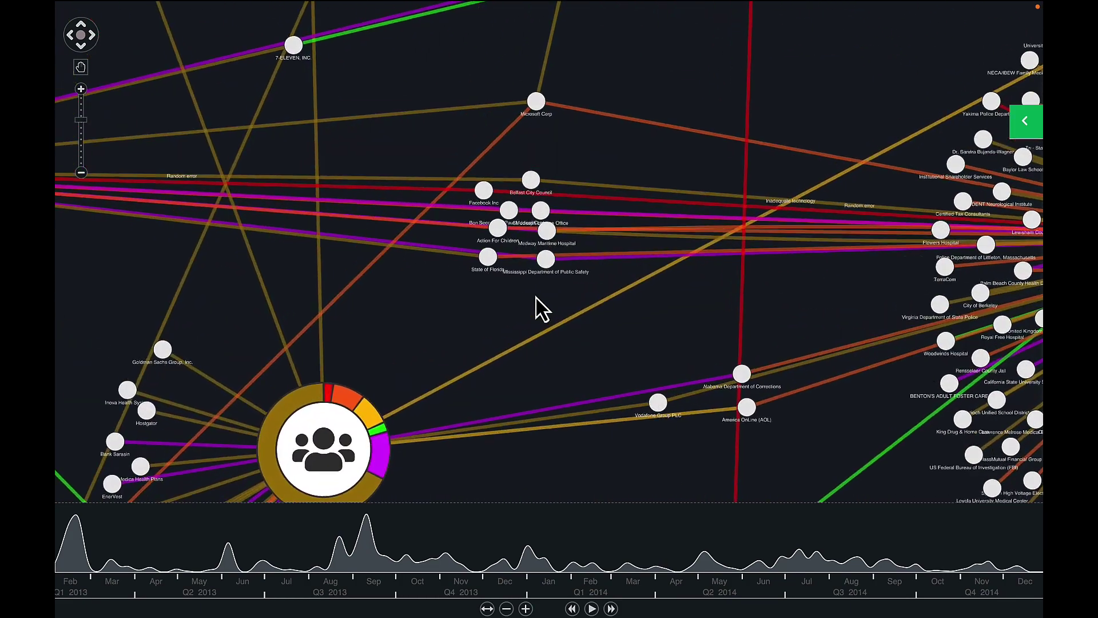
{"action": "scroll", "coordinate": [543, 308], "scroll_direction": "up", "scroll_amount": 3}
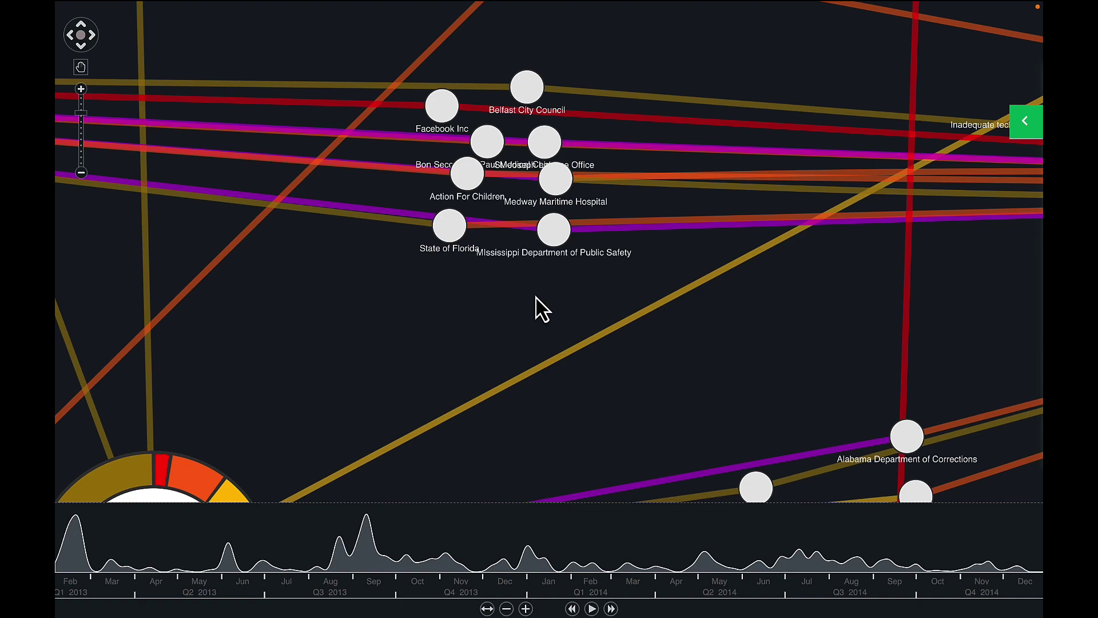
{"action": "scroll", "coordinate": [543, 309], "scroll_direction": "down", "scroll_amount": 3}
{"action": "scroll", "coordinate": [542, 309], "scroll_direction": "down", "scroll_amount": 2}
{"action": "scroll", "coordinate": [543, 309], "scroll_direction": "down", "scroll_amount": 1}
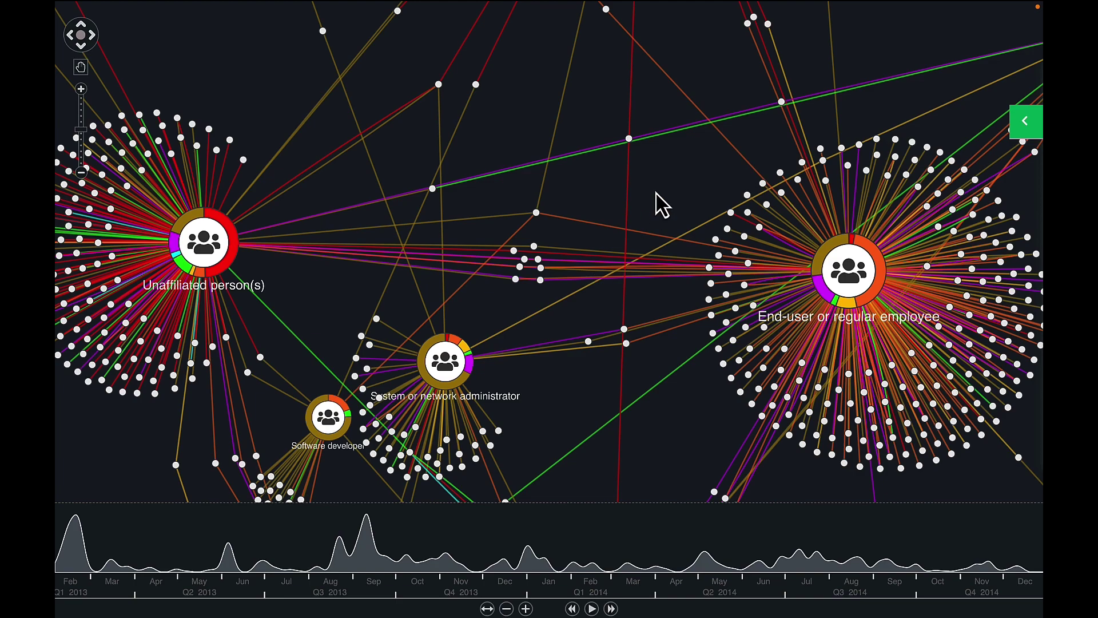
{"action": "scroll", "coordinate": [660, 206], "scroll_direction": "down", "scroll_amount": 1}
{"action": "left_click_drag", "start_coordinate": [661, 207], "coordinate": [587, 342]}
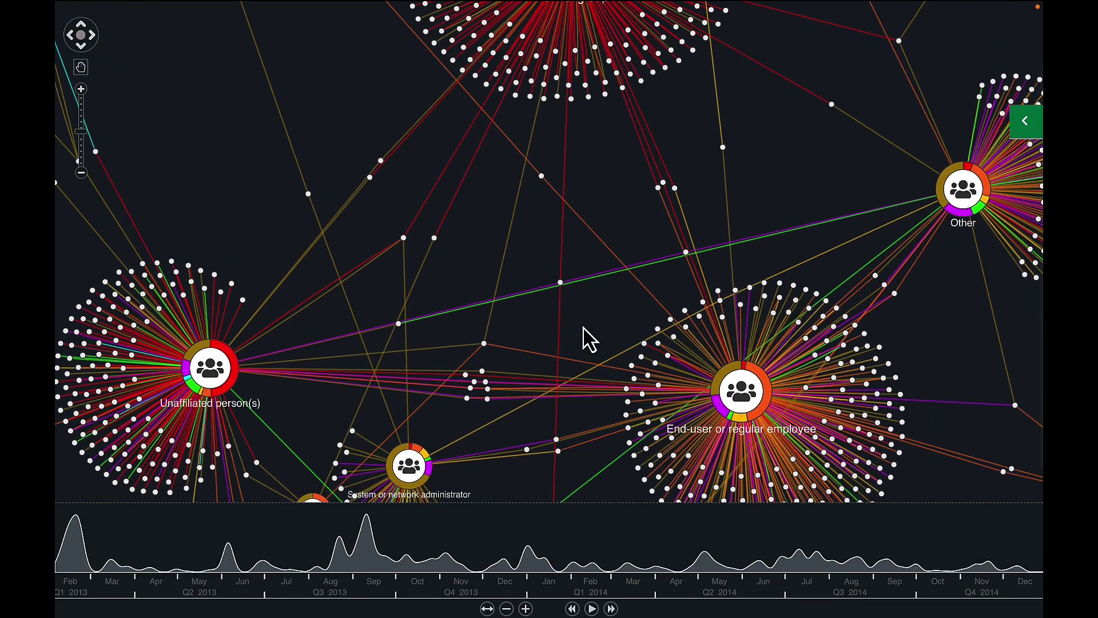
{"action": "scroll", "coordinate": [484, 388], "scroll_direction": "up", "scroll_amount": 3}
{"action": "scroll", "coordinate": [482, 388], "scroll_direction": "up", "scroll_amount": 2}
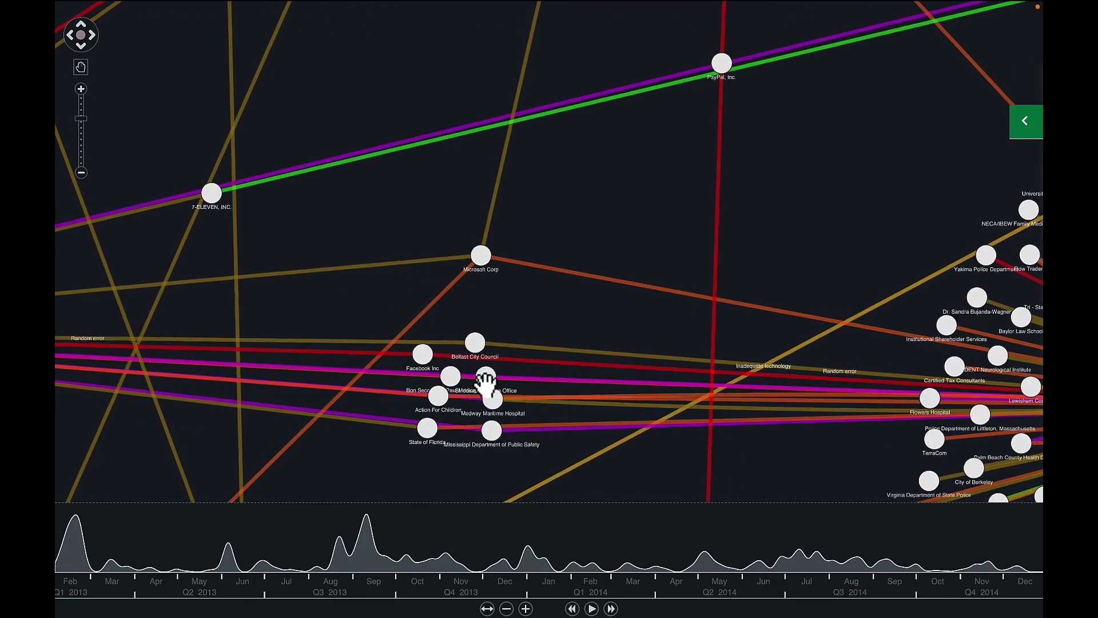
{"action": "scroll", "coordinate": [483, 388], "scroll_direction": "up", "scroll_amount": 2}
{"action": "left_click_drag", "start_coordinate": [567, 293], "coordinate": [586, 249]}
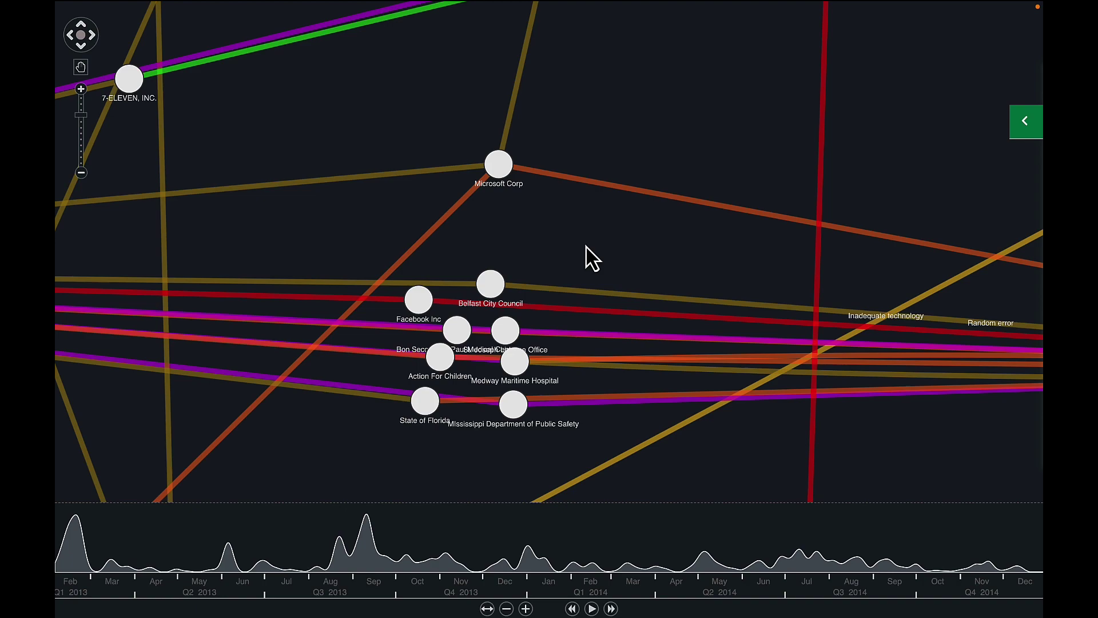
{"action": "scroll", "coordinate": [586, 258], "scroll_direction": "down", "scroll_amount": 2}
{"action": "scroll", "coordinate": [587, 258], "scroll_direction": "down", "scroll_amount": 3}
{"action": "scroll", "coordinate": [586, 258], "scroll_direction": "down", "scroll_amount": 2}
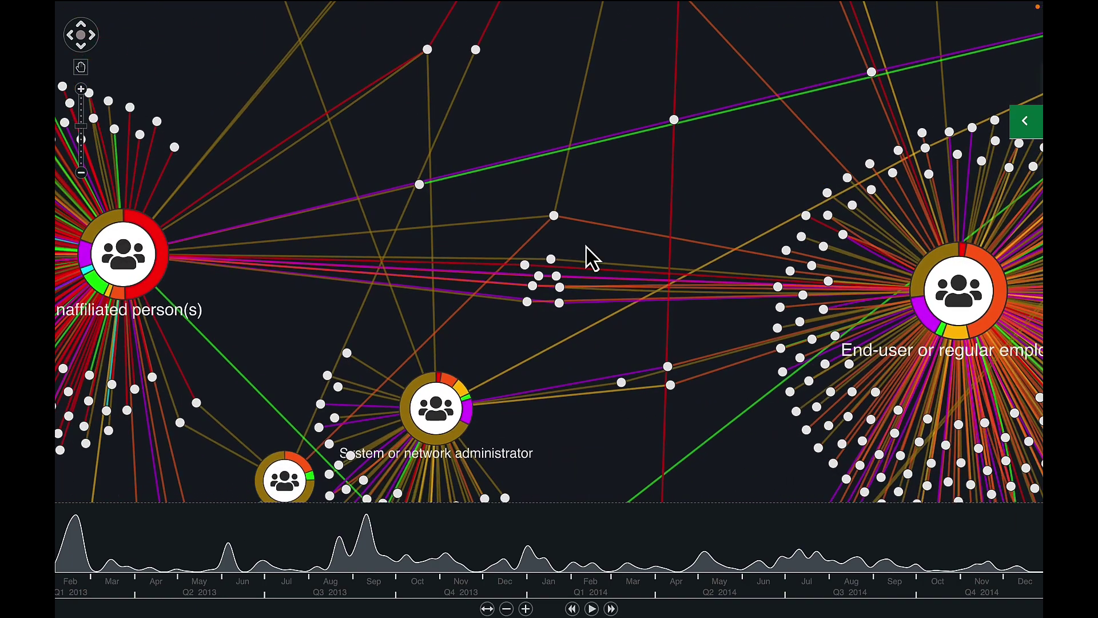
{"action": "scroll", "coordinate": [586, 257], "scroll_direction": "down", "scroll_amount": 1}
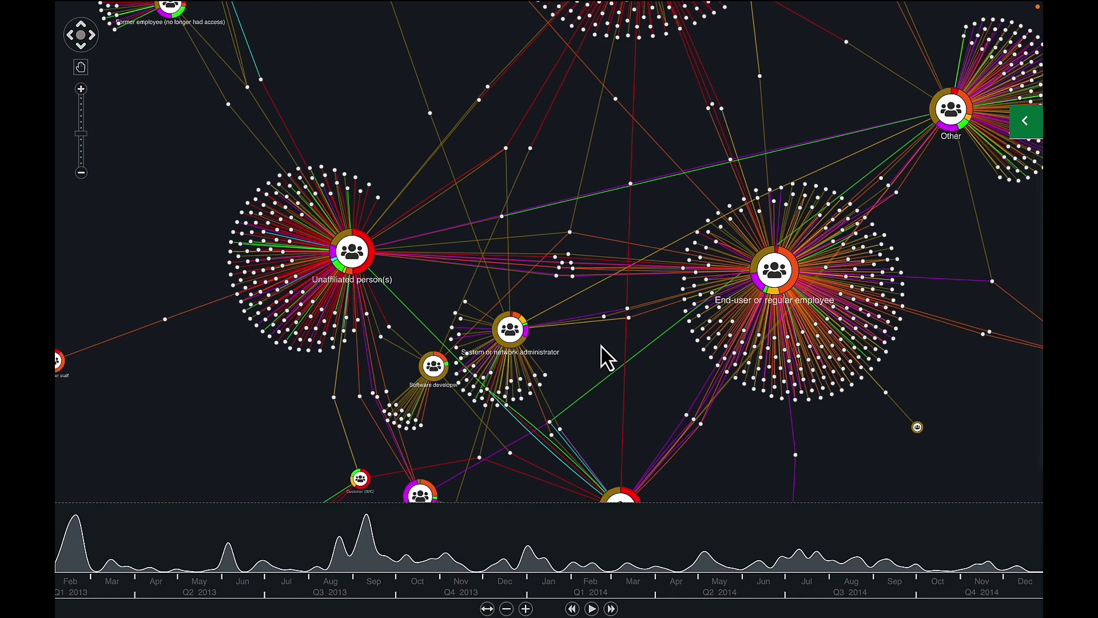
{"action": "scroll", "coordinate": [603, 359], "scroll_direction": "down", "scroll_amount": 2}
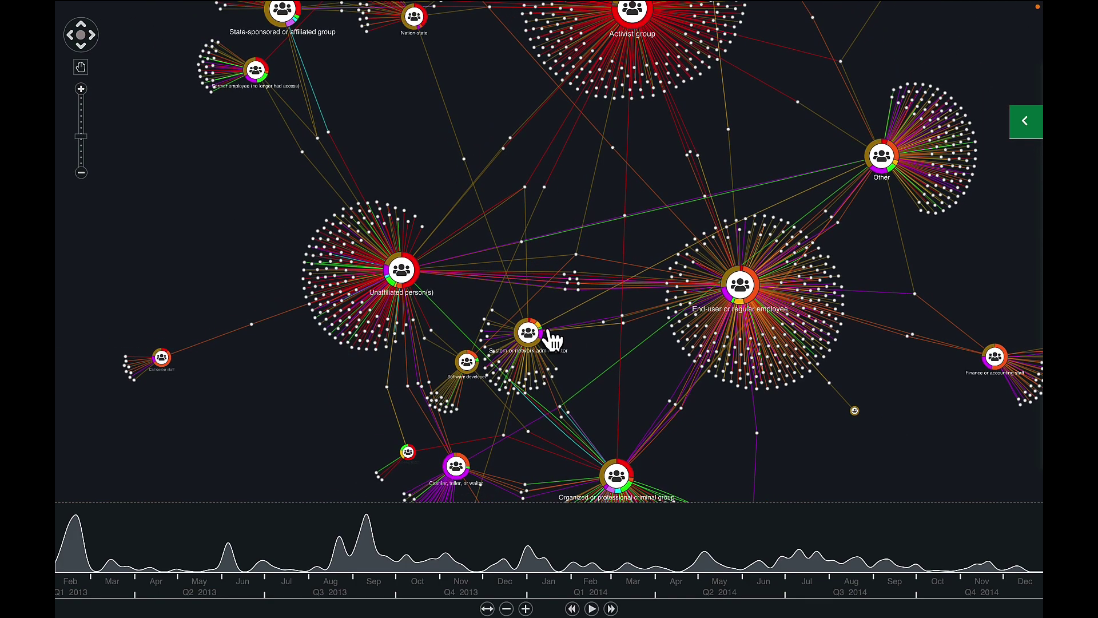
{"action": "scroll", "coordinate": [574, 314], "scroll_direction": "up", "scroll_amount": 5}
{"action": "left_click", "coordinate": [536, 222]}
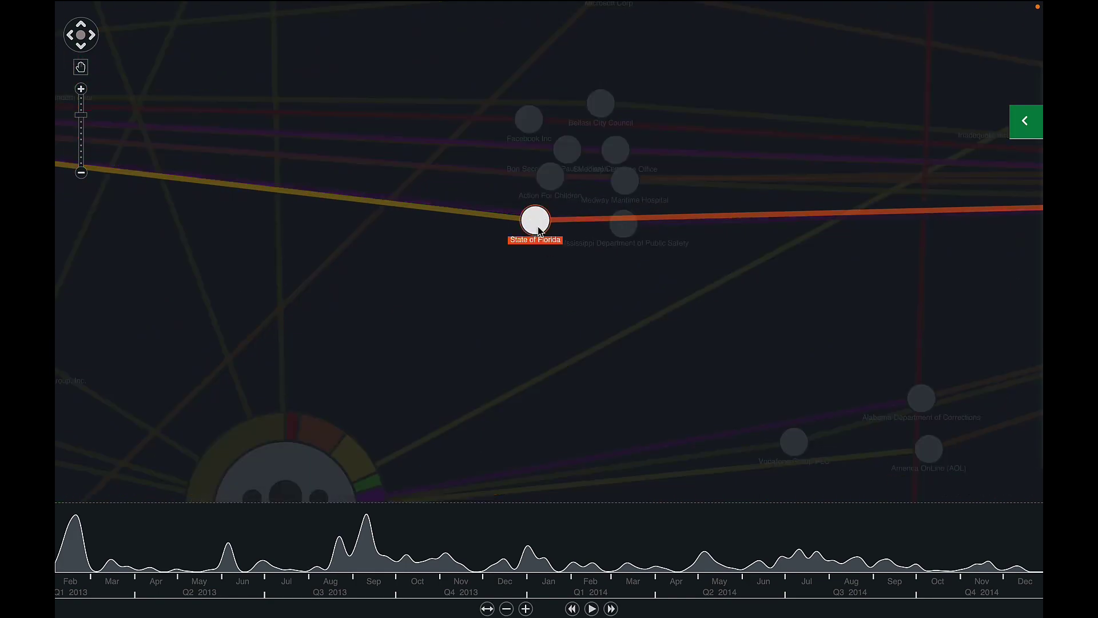
{"action": "scroll", "coordinate": [525, 287], "scroll_direction": "down", "scroll_amount": 3}
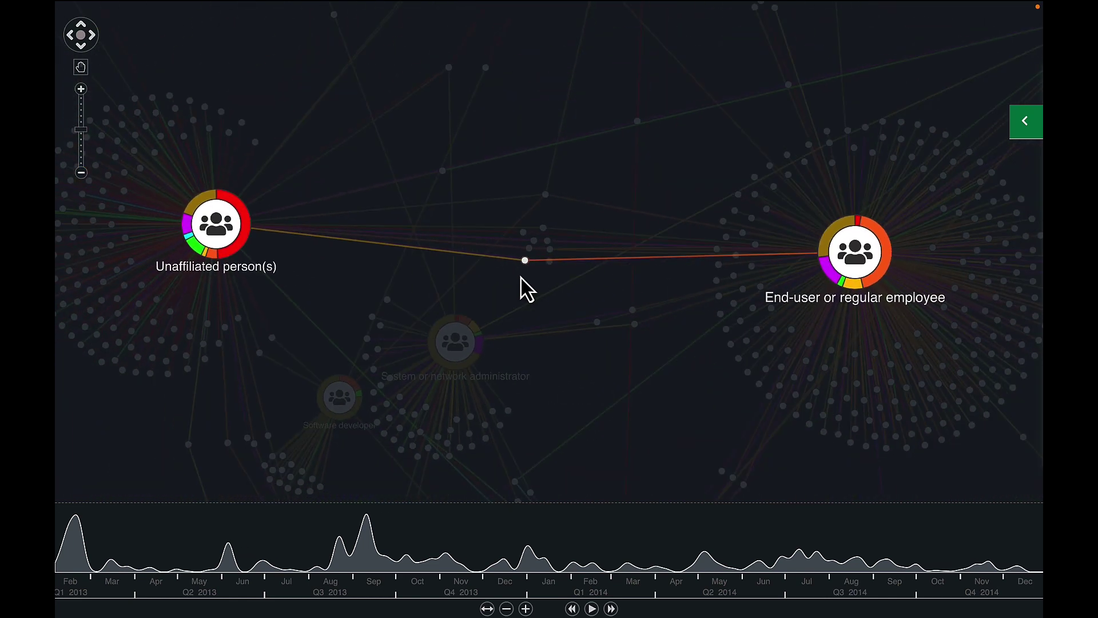
{"action": "left_click", "coordinate": [520, 277]}
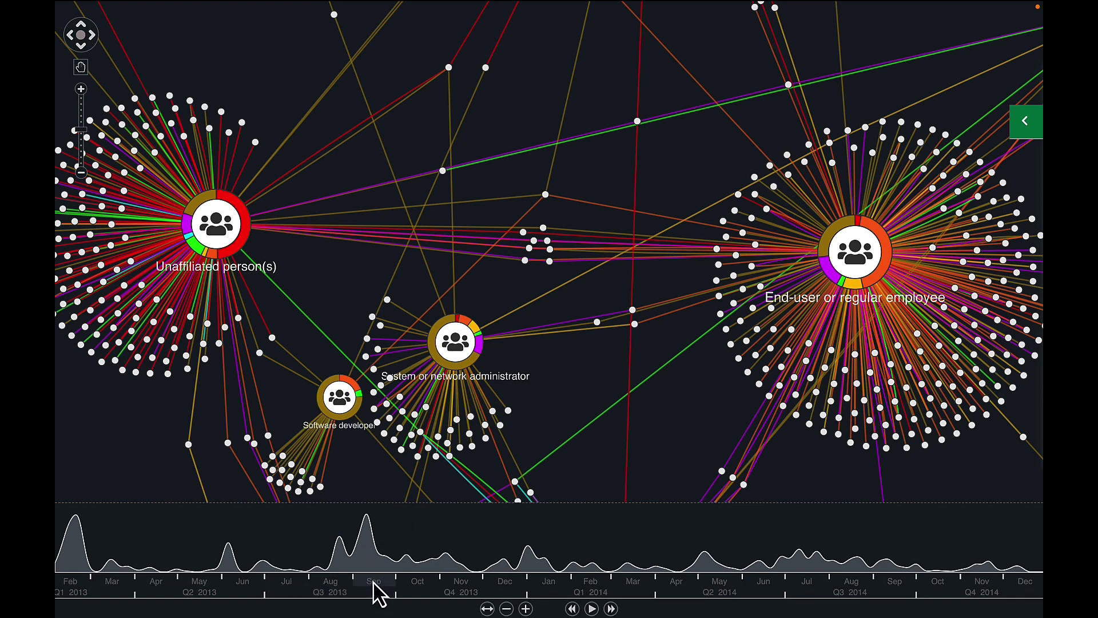
{"action": "scroll", "coordinate": [376, 587], "scroll_direction": "up", "scroll_amount": 3}
{"action": "scroll", "coordinate": [375, 588], "scroll_direction": "up", "scroll_amount": 3}
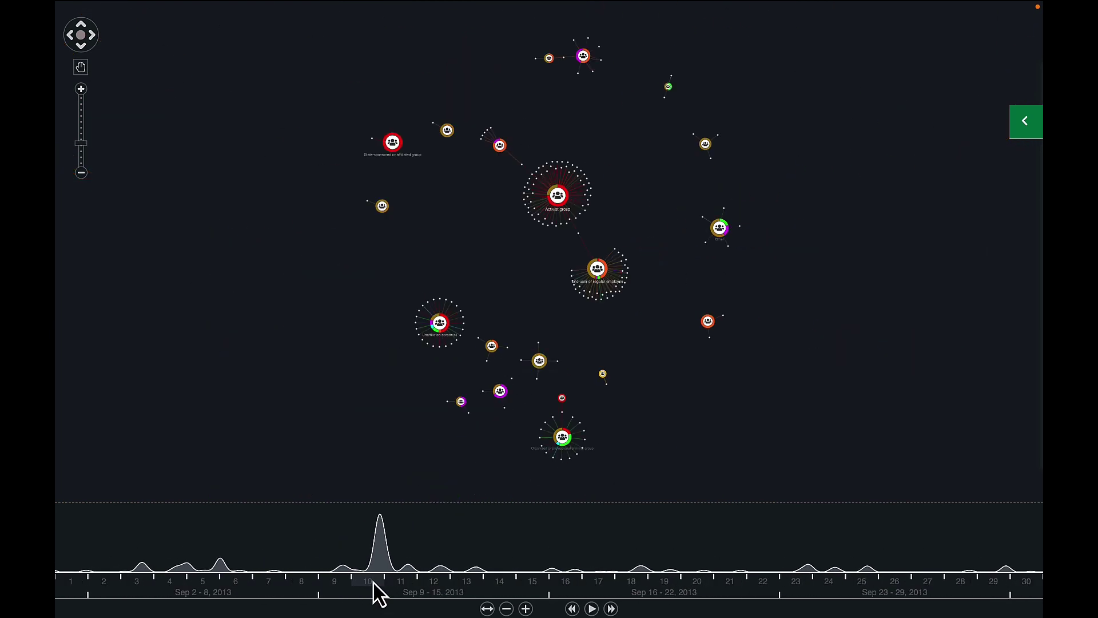
{"action": "scroll", "coordinate": [524, 331], "scroll_direction": "up", "scroll_amount": 3}
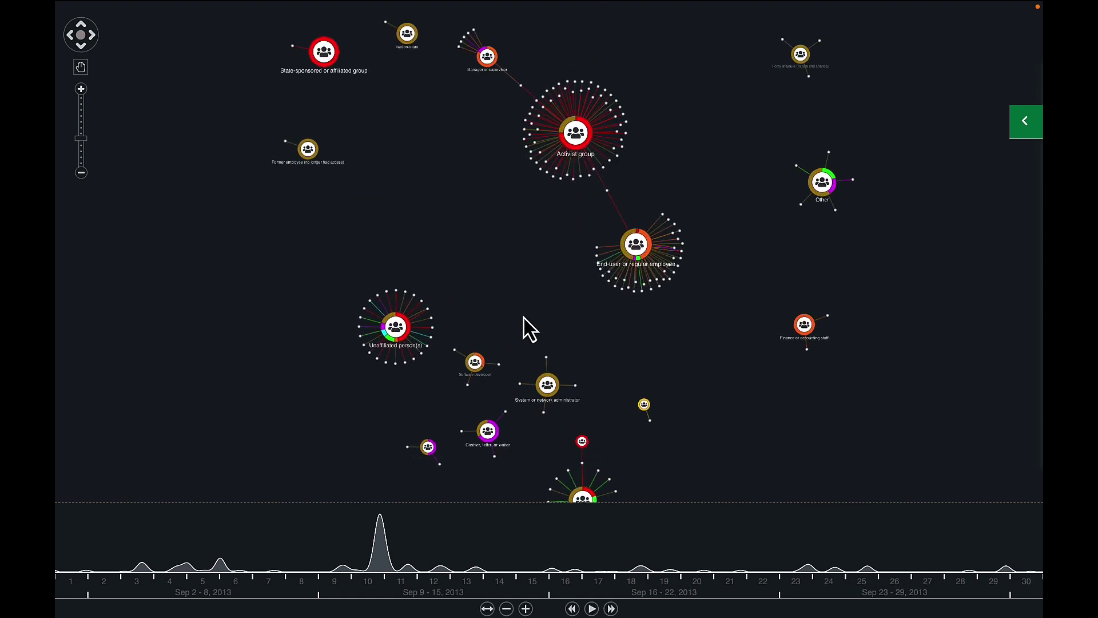
{"action": "left_click", "coordinate": [486, 608]}
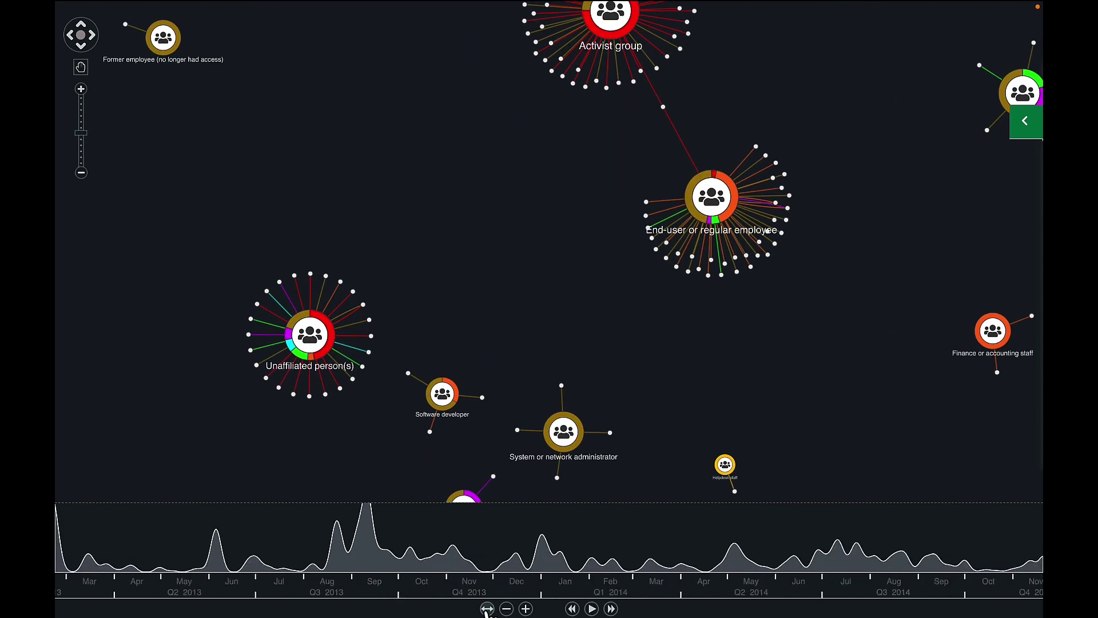
{"action": "left_click", "coordinate": [1017, 130]}
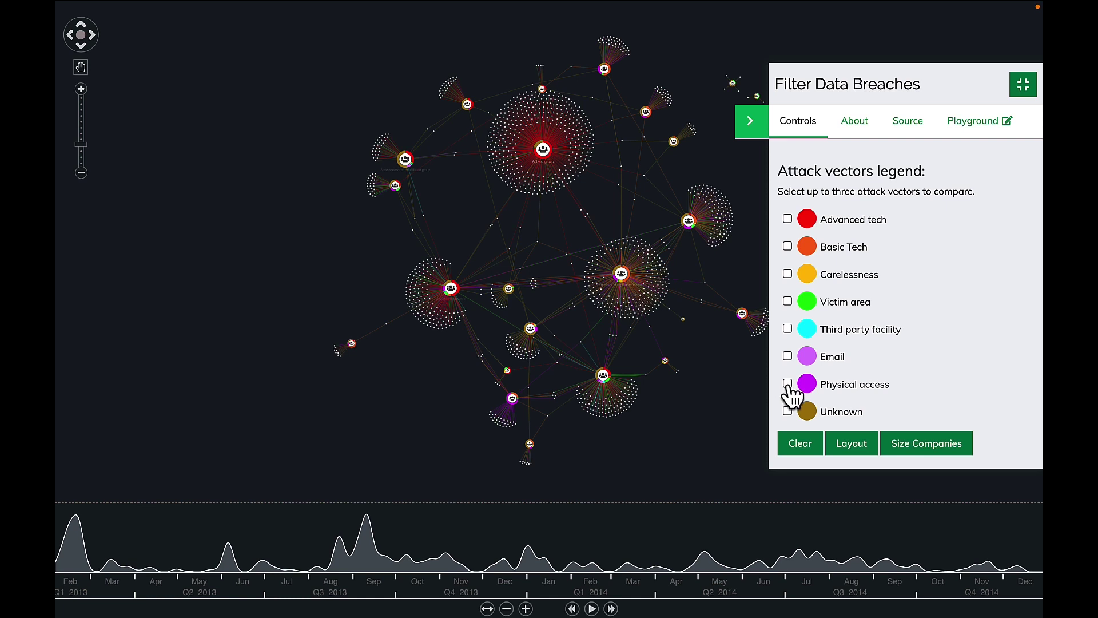
- Tick the Physical access attack vector in Filter Data Breaches and collapse the panel
{"action": "left_click", "coordinate": [788, 384]}
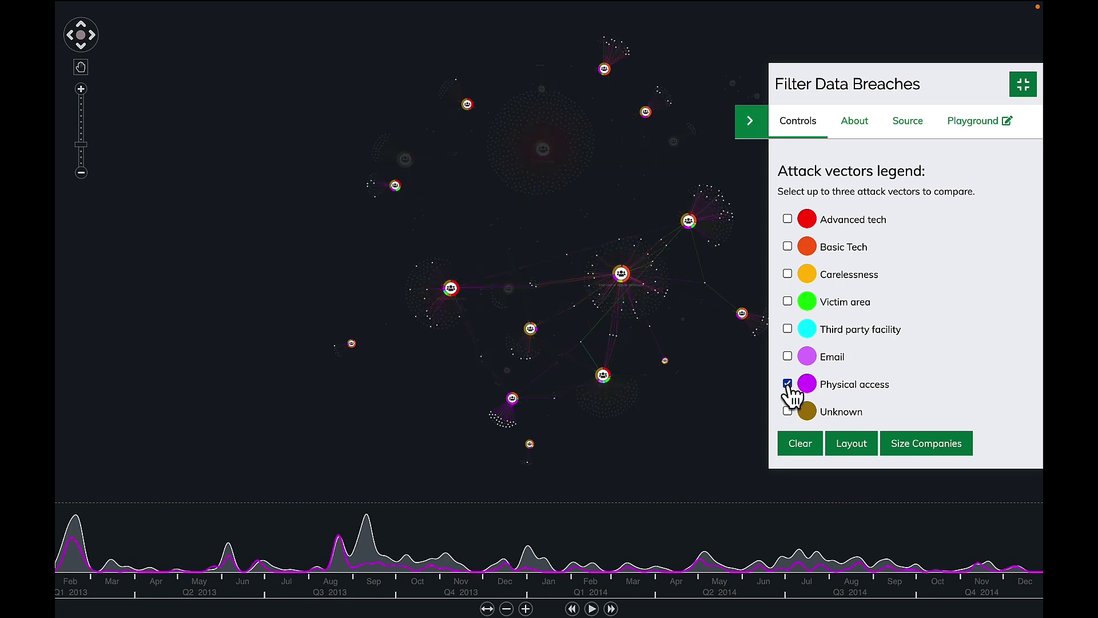
{"action": "left_click", "coordinate": [750, 121]}
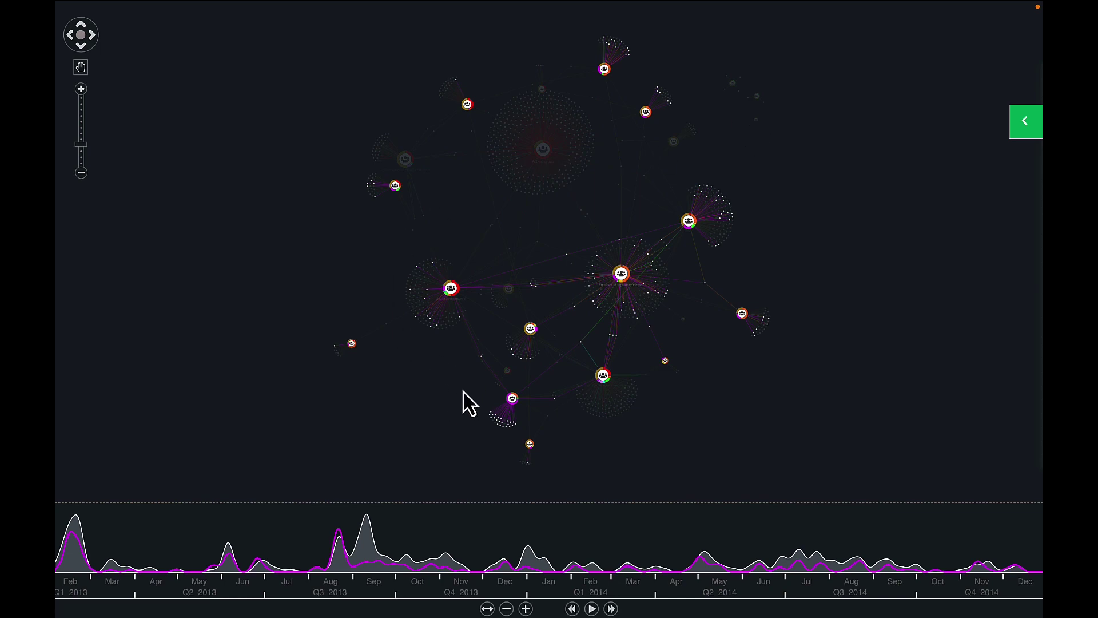
{"action": "scroll", "coordinate": [470, 401], "scroll_direction": "up", "scroll_amount": 2}
{"action": "scroll", "coordinate": [471, 400], "scroll_direction": "up", "scroll_amount": 2}
- Pan the breach network to bring the Cashier, teller, or waiter node into view
{"action": "left_click_drag", "start_coordinate": [473, 429], "coordinate": [370, 258]}
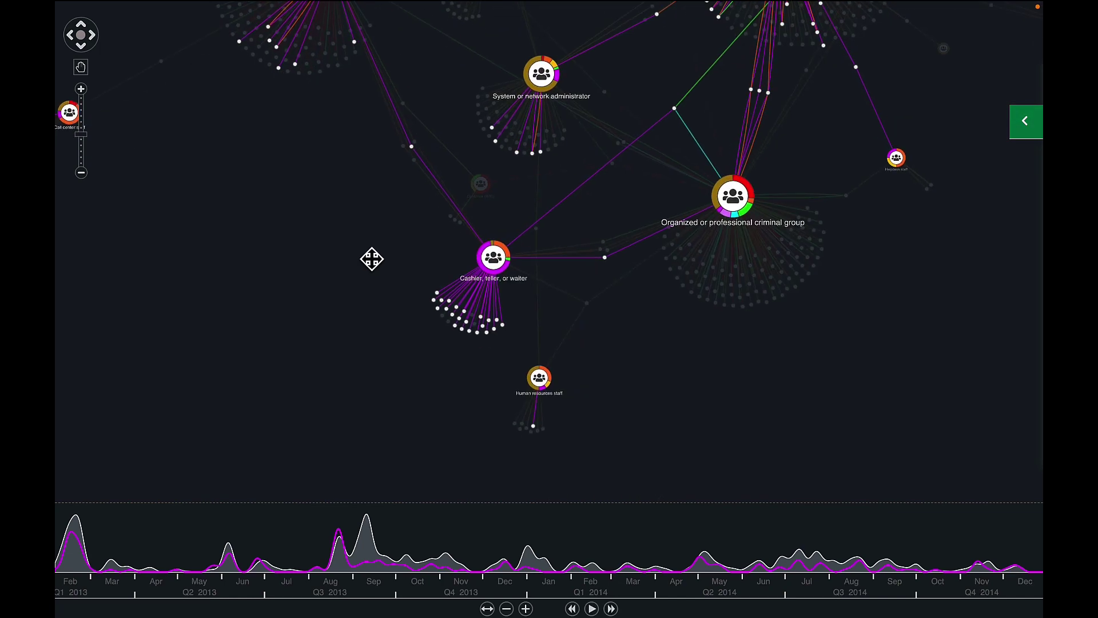
{"action": "scroll", "coordinate": [378, 270], "scroll_direction": "up", "scroll_amount": 2}
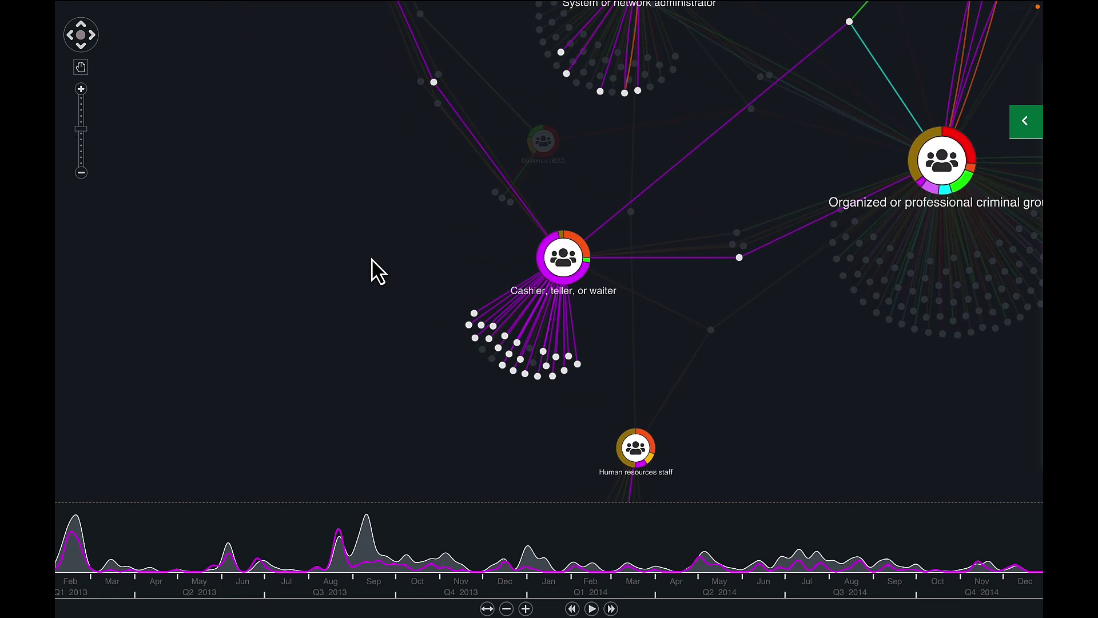
{"action": "scroll", "coordinate": [476, 268], "scroll_direction": "up", "scroll_amount": 2}
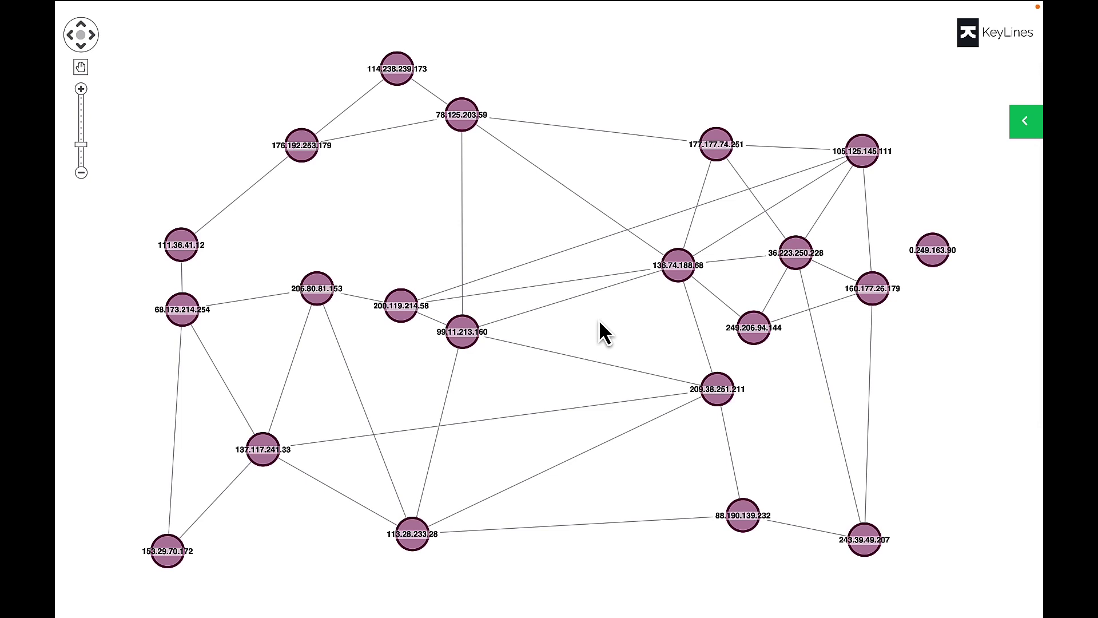
- Select 114.238.239.173 as start and 243.39.49.207 as end to draw the shortest path
{"action": "left_click", "coordinate": [397, 71]}
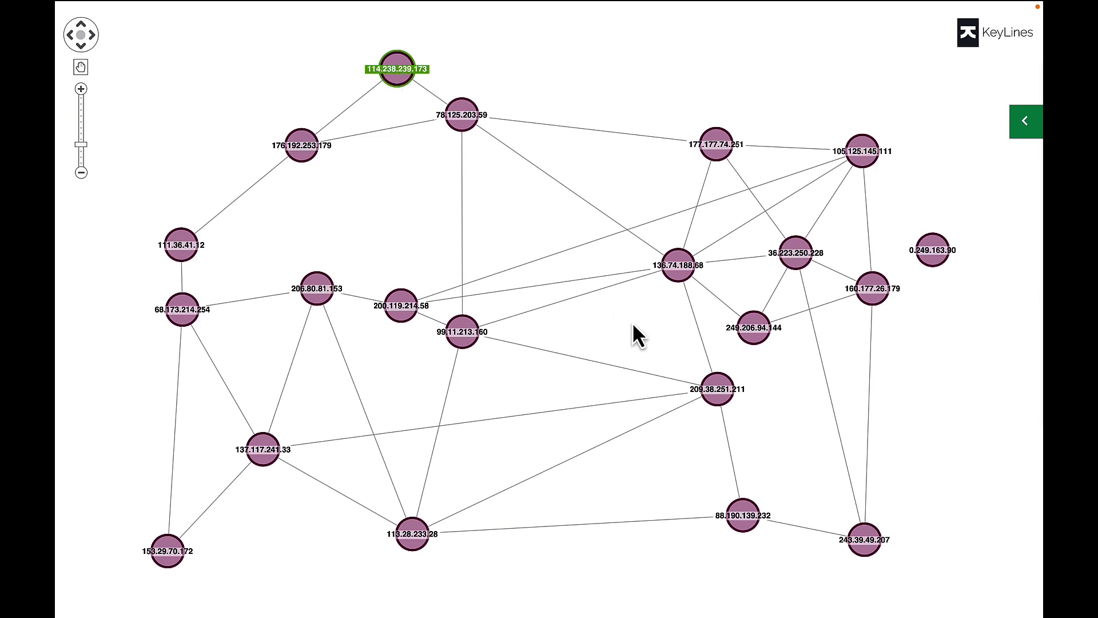
{"action": "left_click", "coordinate": [855, 536]}
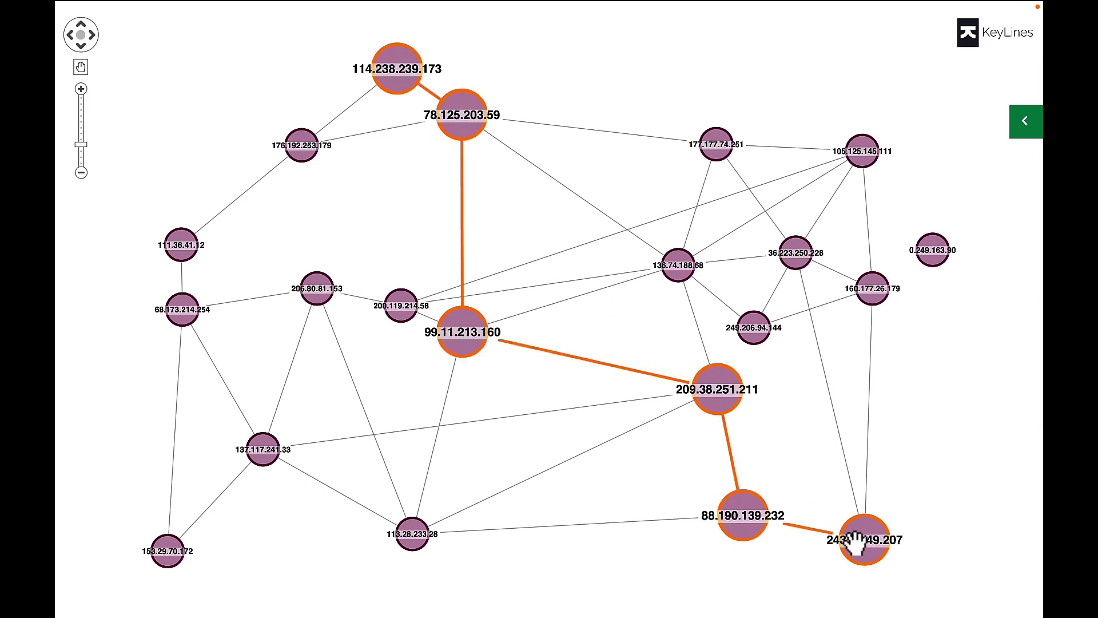